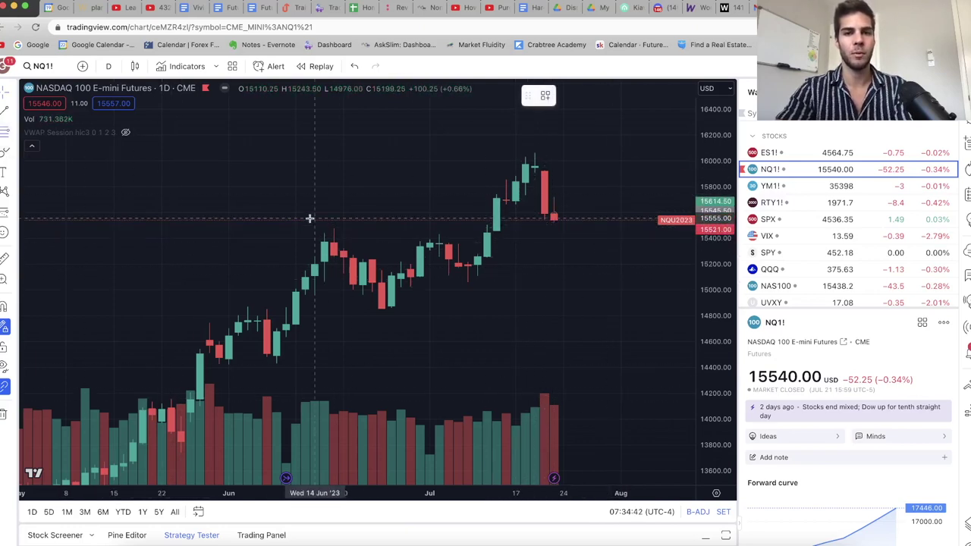
- Draw a Fib retracement from the 16075.75 July 18 high down to 15486.25, then reselect it
click(523, 151)
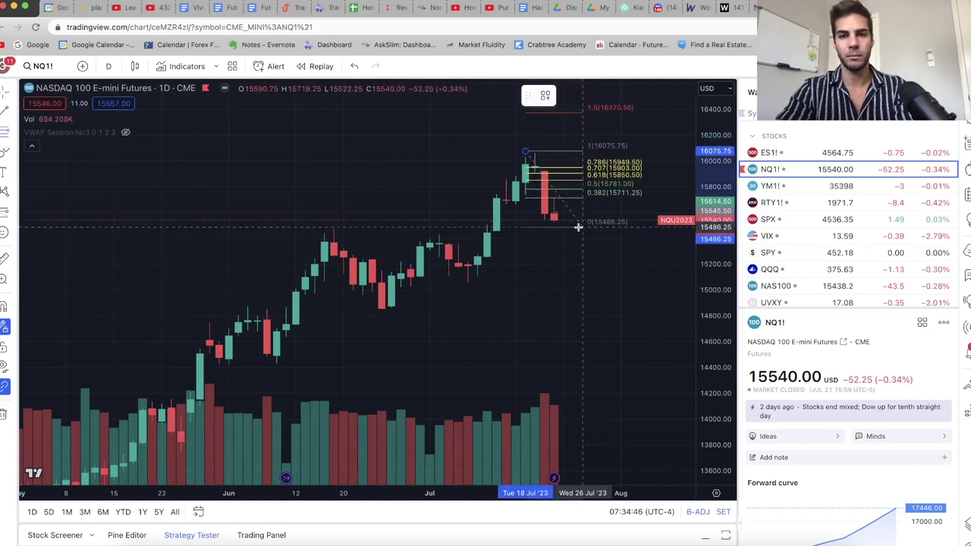
click(581, 226)
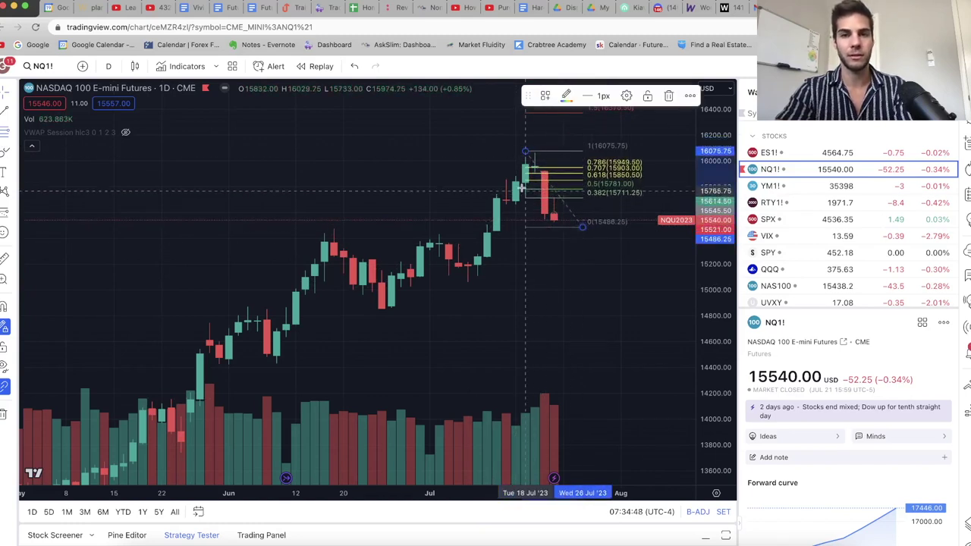
click(566, 263)
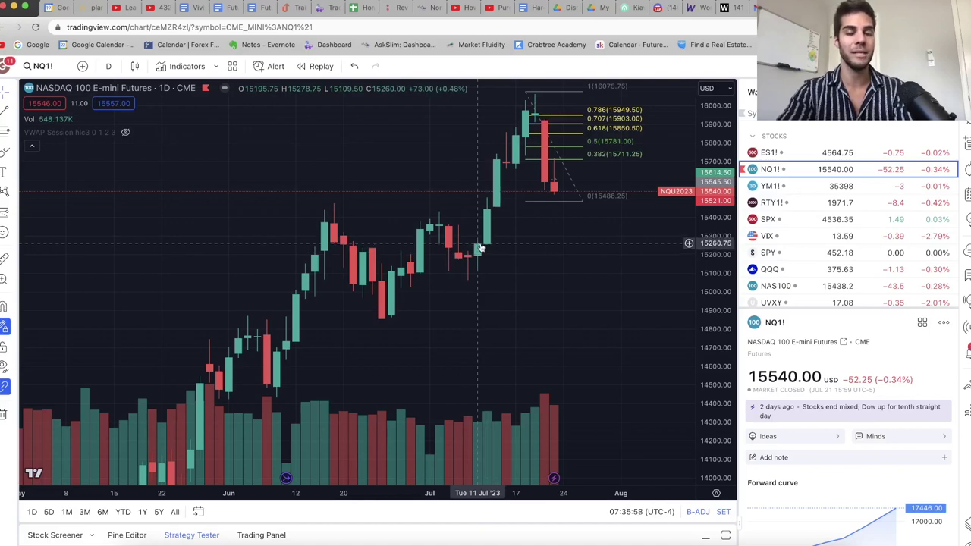
click(565, 204)
- Delete the Fib retracement and place a Long Position box at the latest candle
key(Delete)
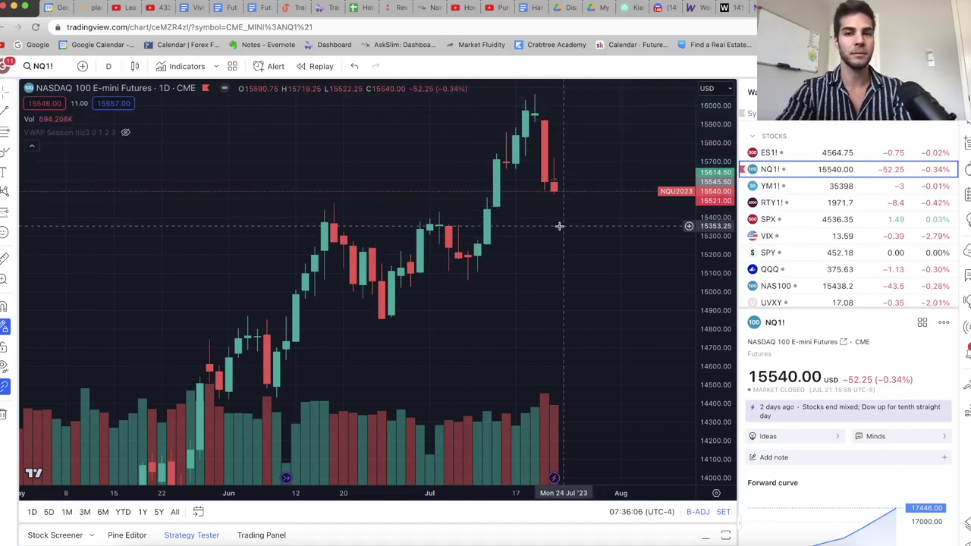
click(13, 214)
click(52, 212)
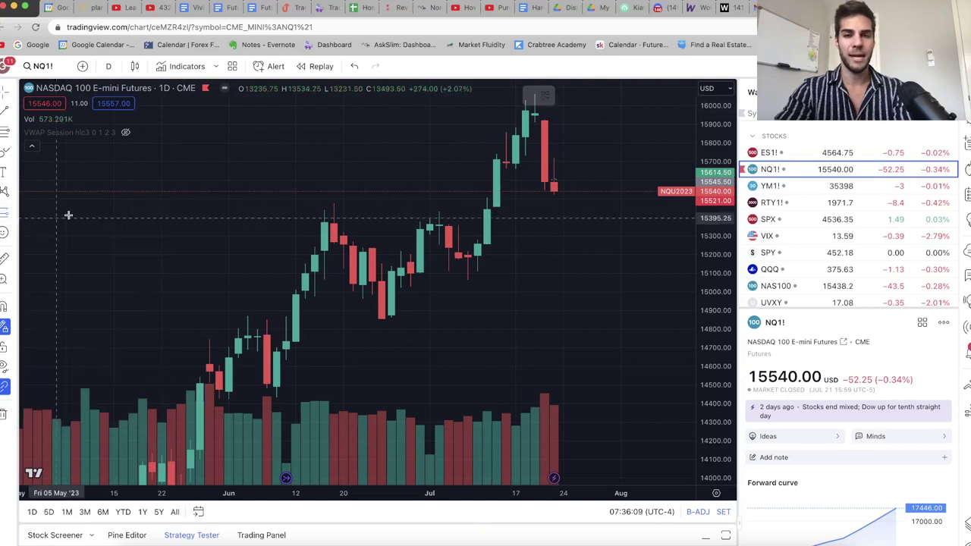
click(558, 204)
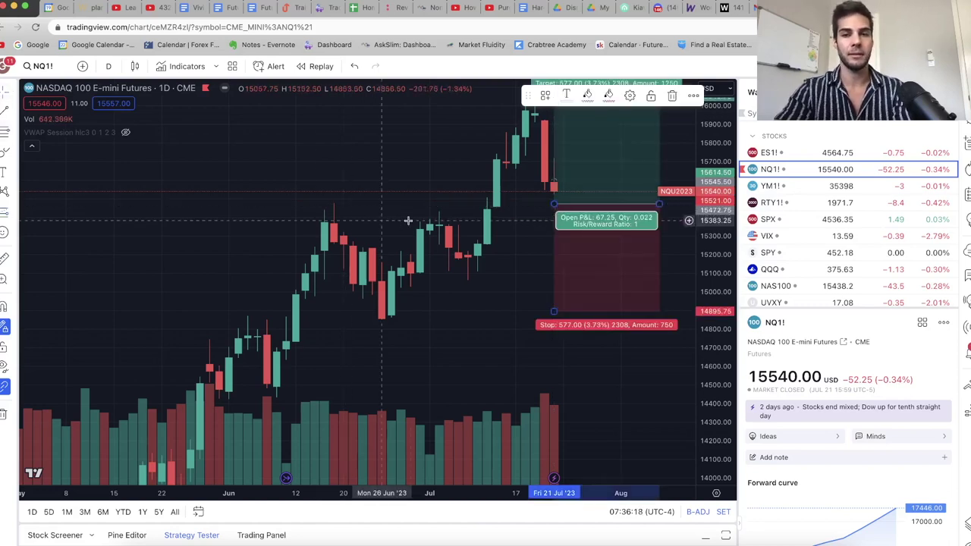
- Raise the long position's stop to about 15395.25 and lower its target to near 15754
drag(505, 250, 502, 267)
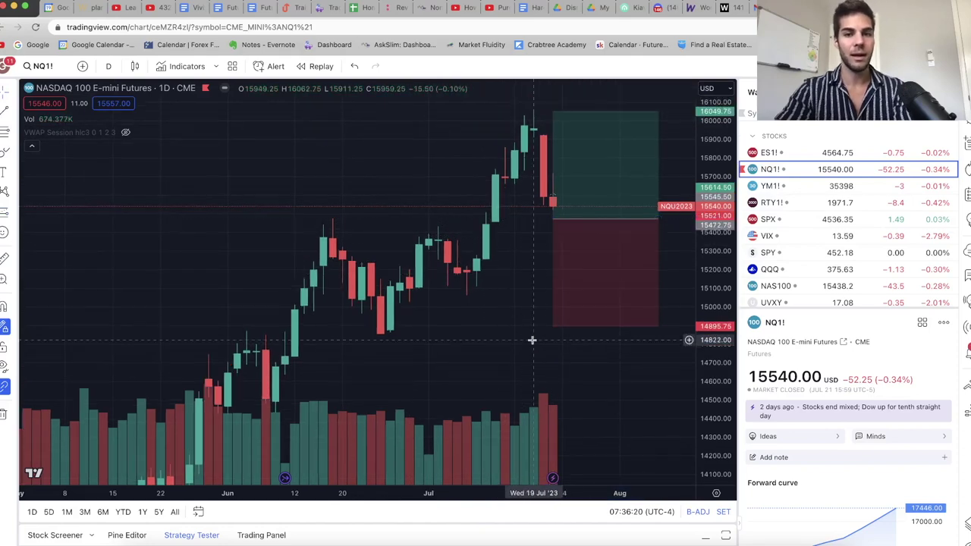
drag(553, 326, 561, 233)
click(548, 130)
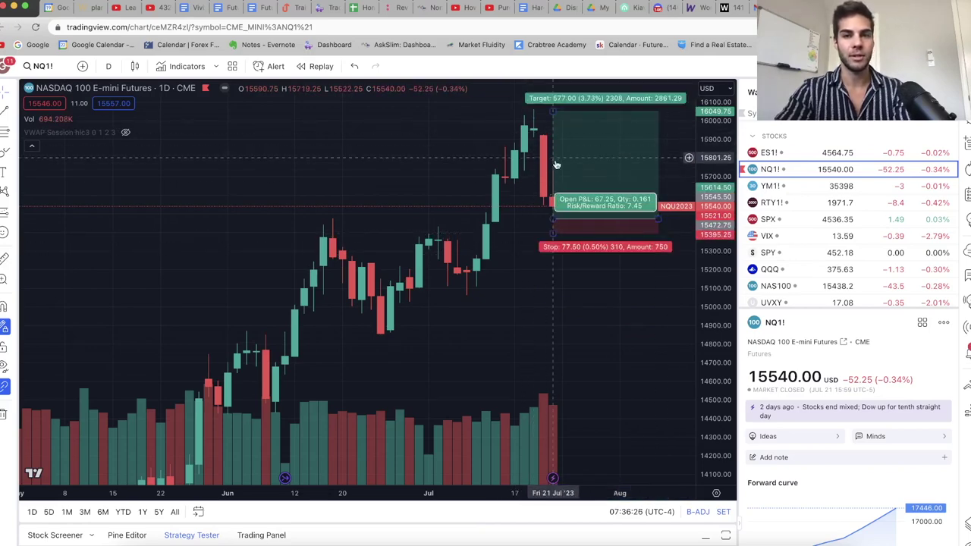
drag(715, 173, 716, 199)
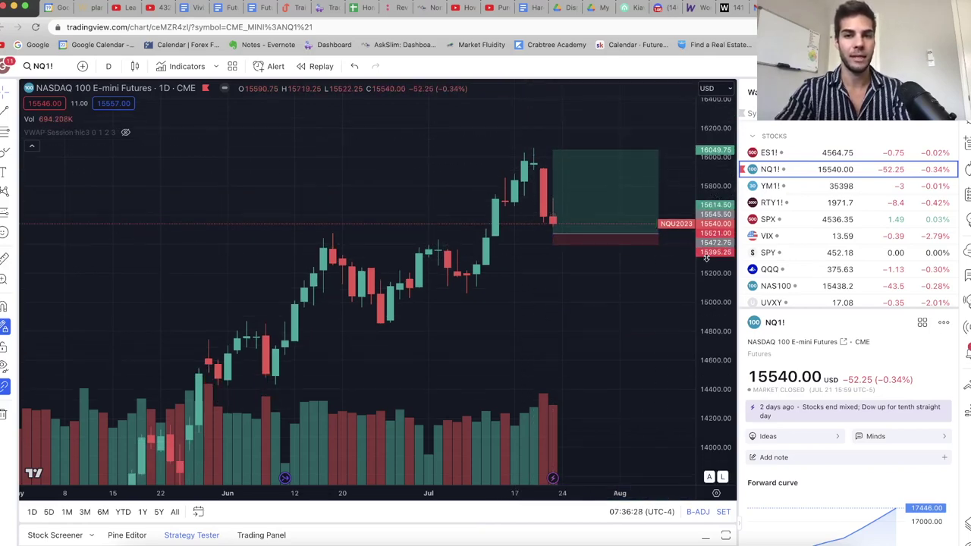
click(555, 151)
drag(554, 151, 562, 194)
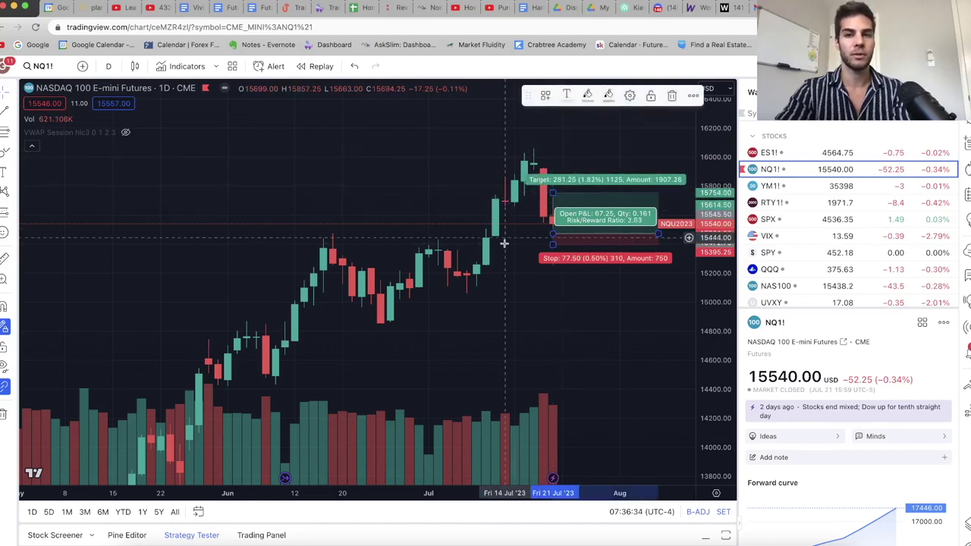
click(530, 236)
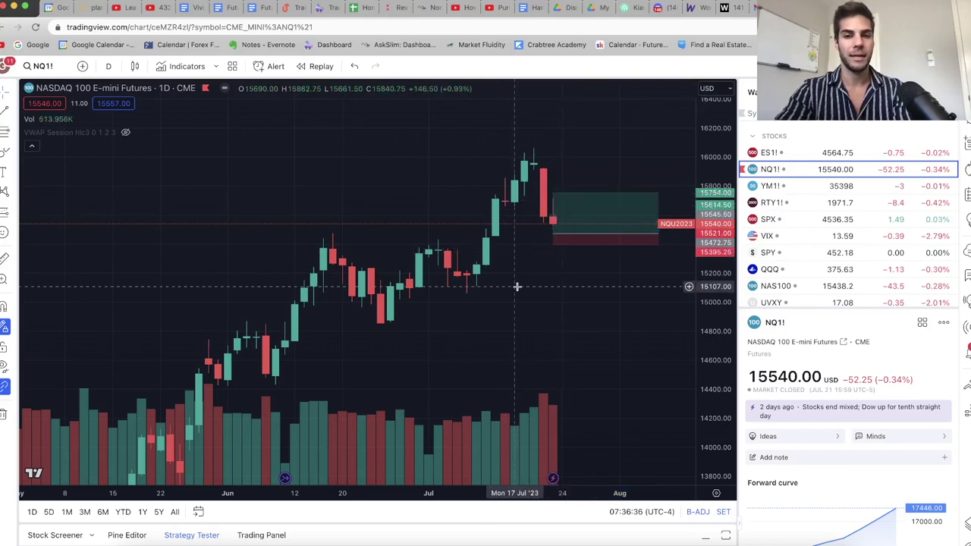
mouse_move(570, 239)
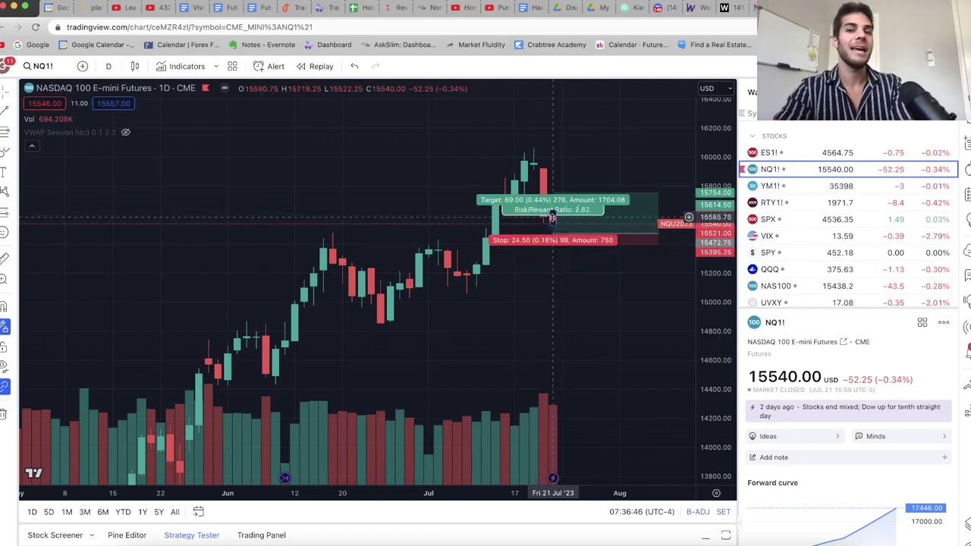
- Replace the long box with a position box at 15796.25, stop near 16073, target near 15436
key(BackSpace)
click(12, 213)
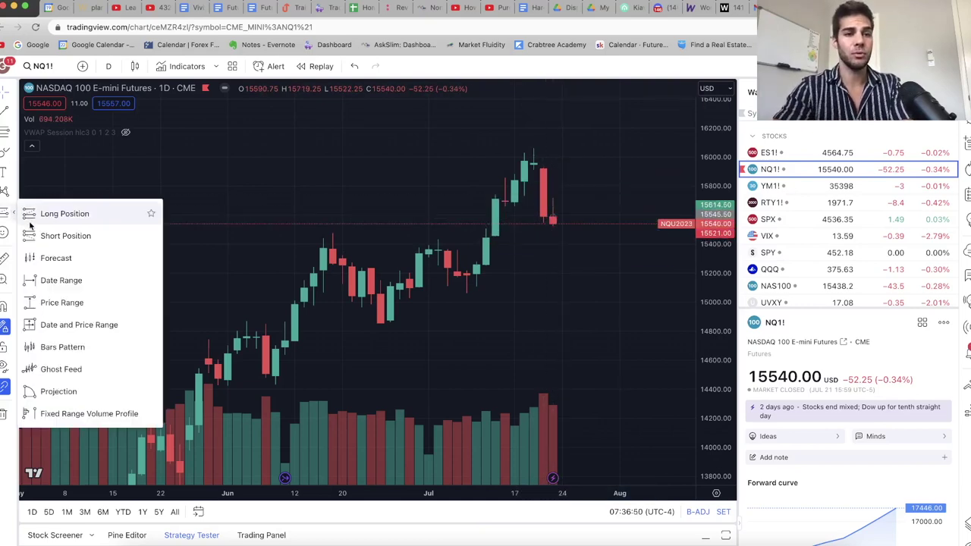
click(53, 214)
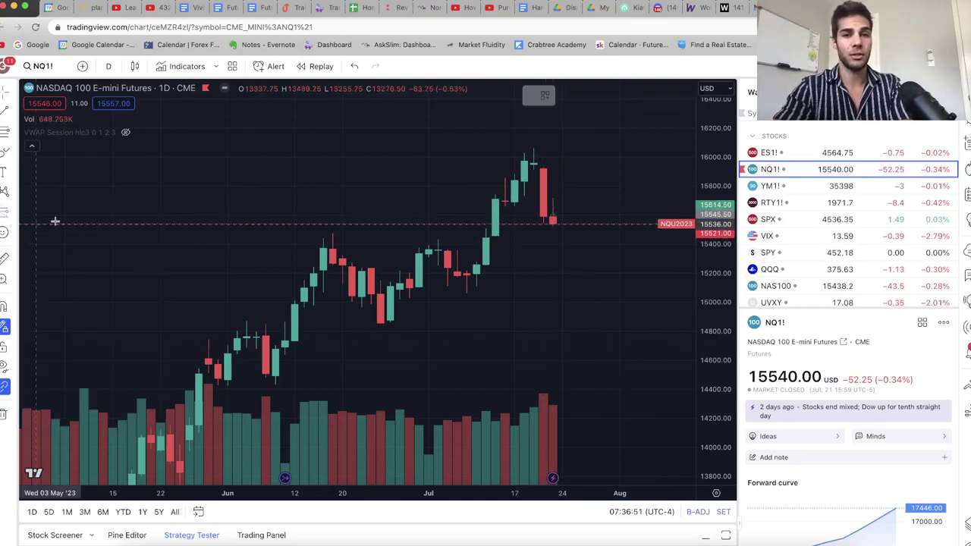
click(561, 186)
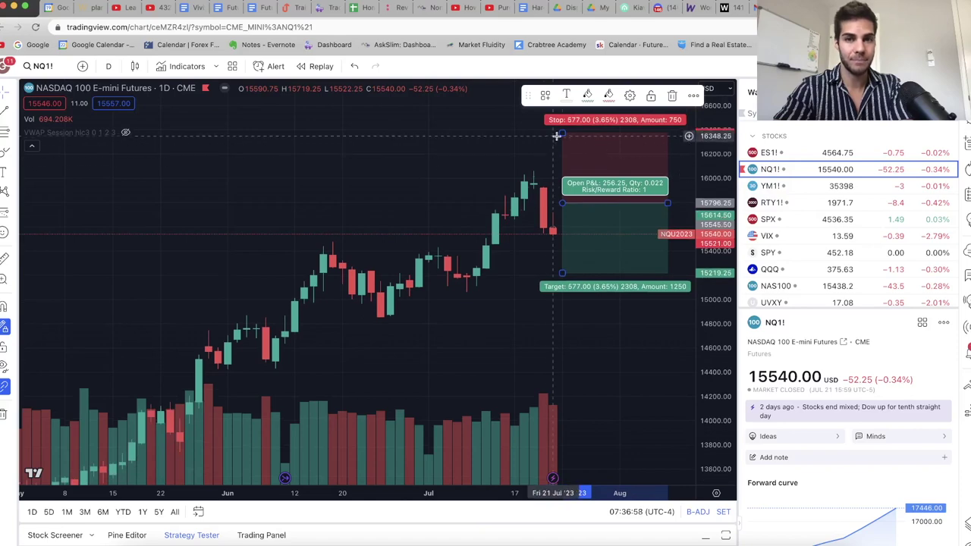
drag(559, 135, 562, 167)
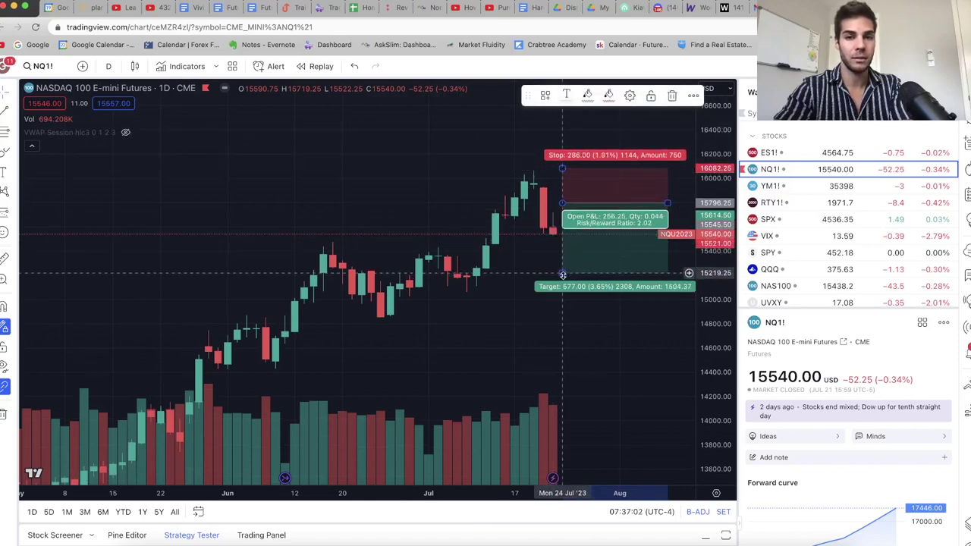
drag(562, 272, 562, 243)
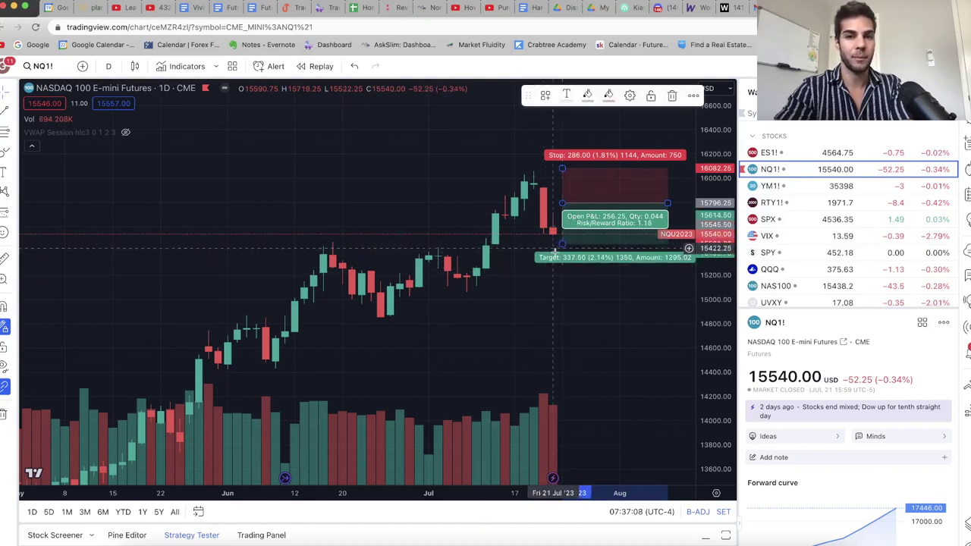
click(555, 266)
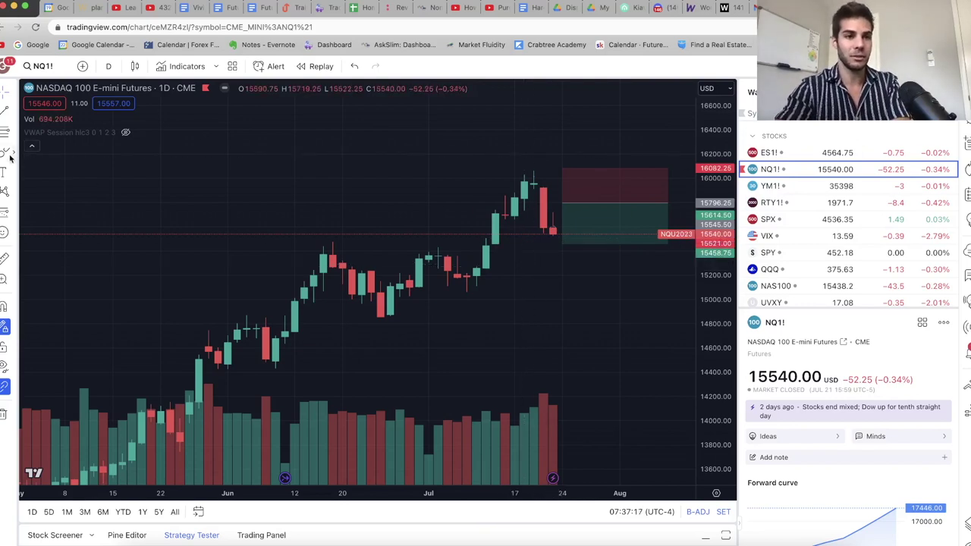
- Sketch a freehand path rising from the last candle, humping, dropping below target, then curving up
click(554, 244)
drag(553, 232, 569, 196)
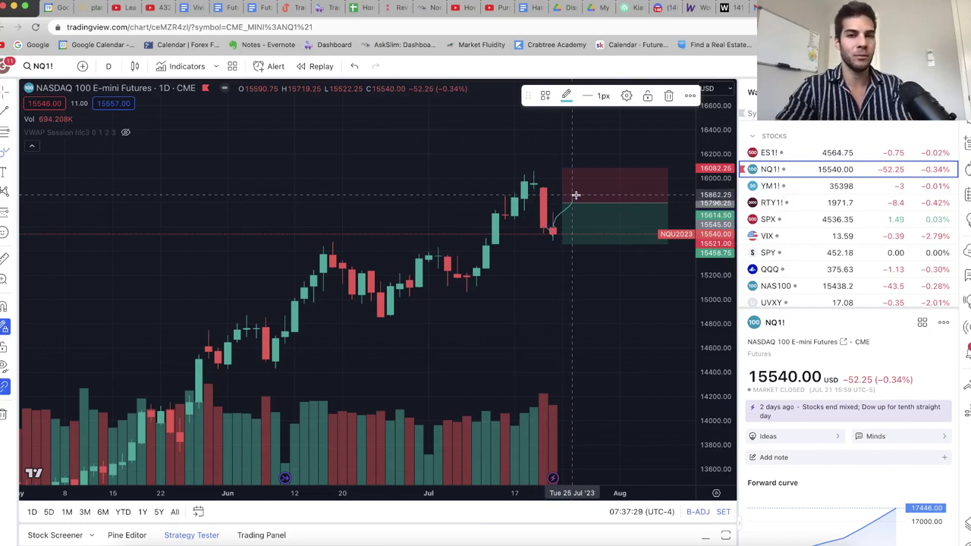
drag(575, 195, 591, 218)
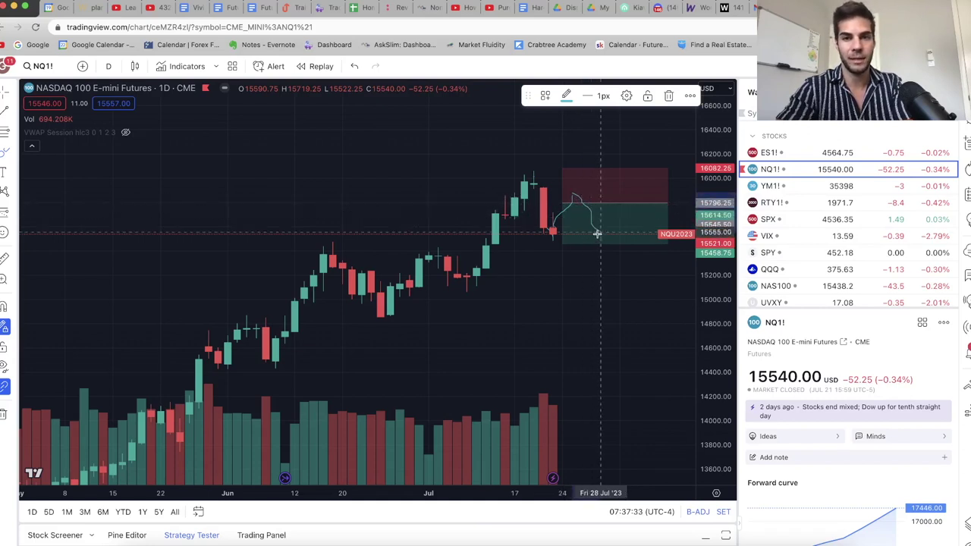
drag(602, 250, 609, 253)
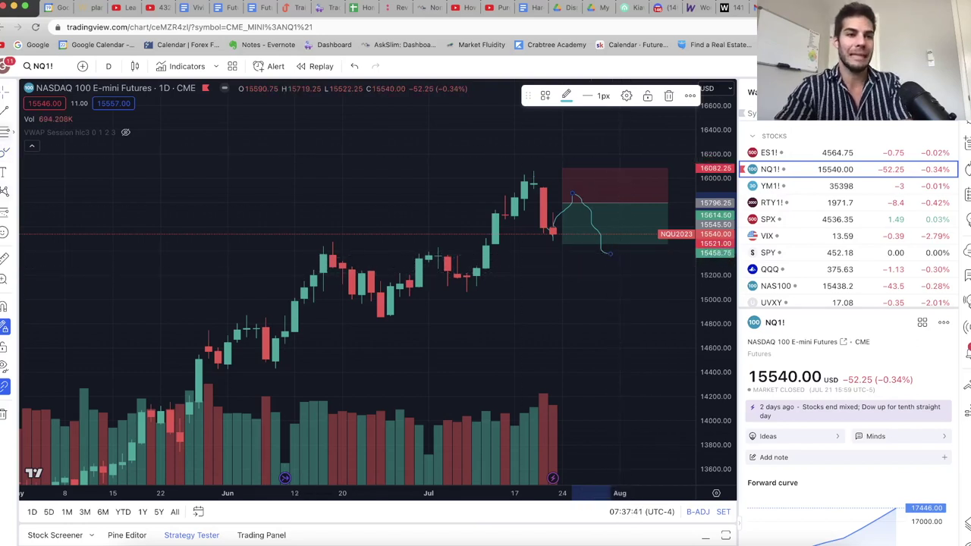
key(Escape)
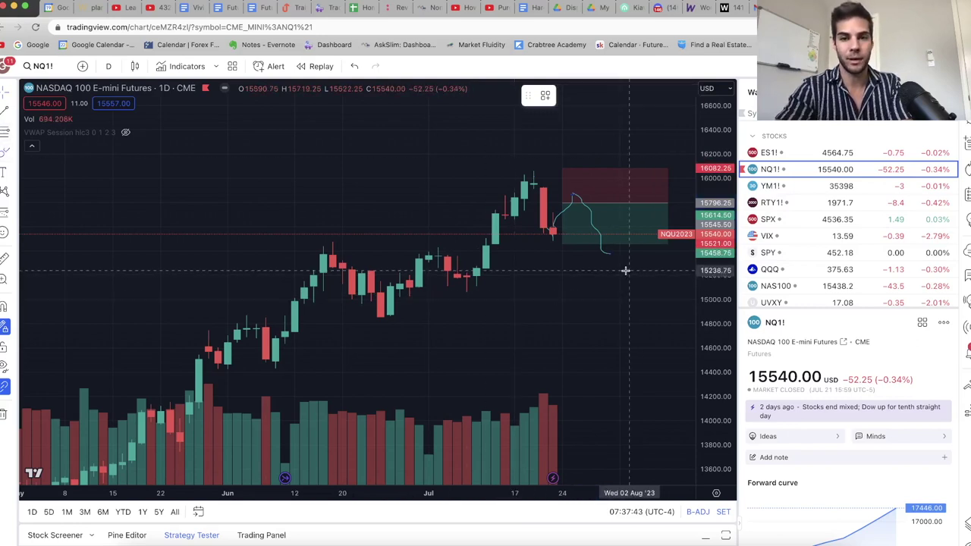
mouse_move(606, 253)
mouse_down()
mouse_move(641, 271)
mouse_move(666, 228)
mouse_up()
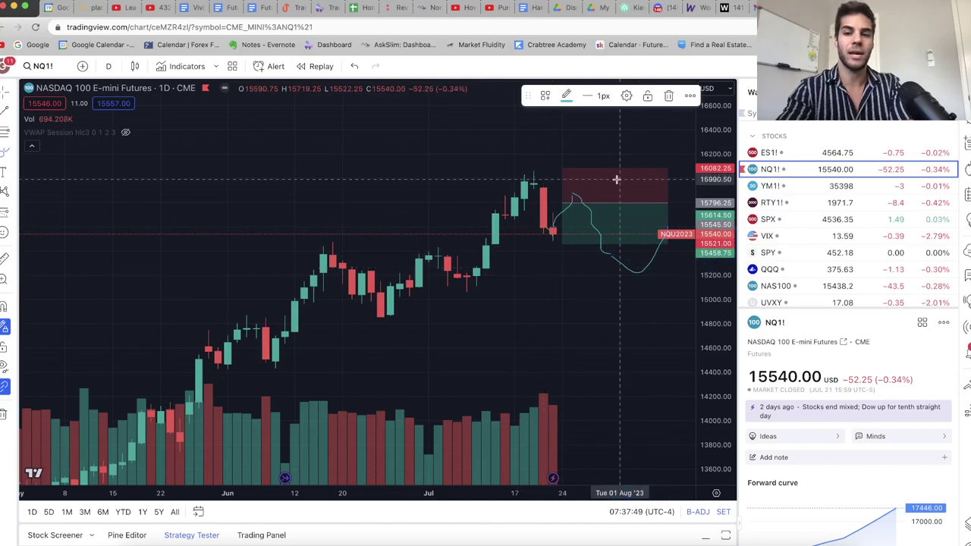
- Switch to the ES1! chart and sketch a path from the last candle dipping toward 4490, then recovering
key(Up)
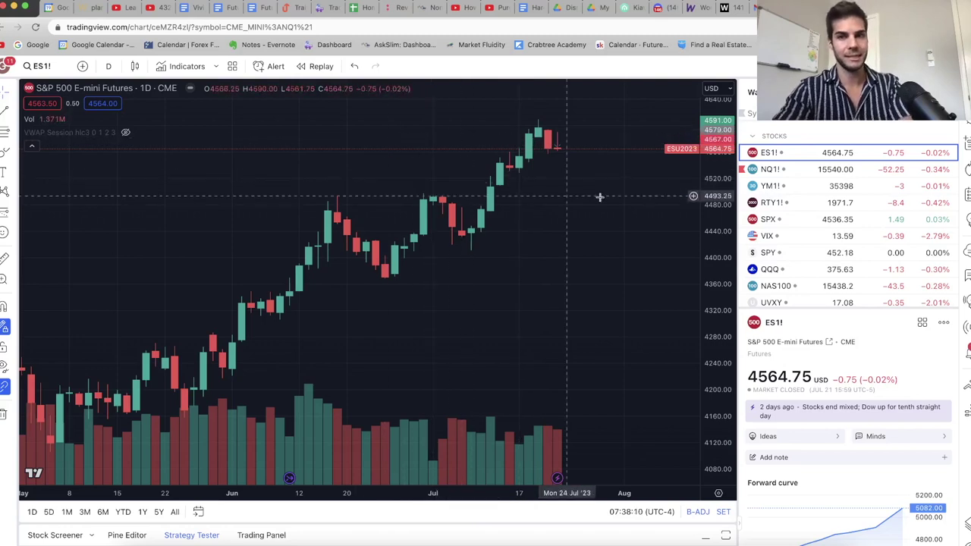
mouse_move(121, 133)
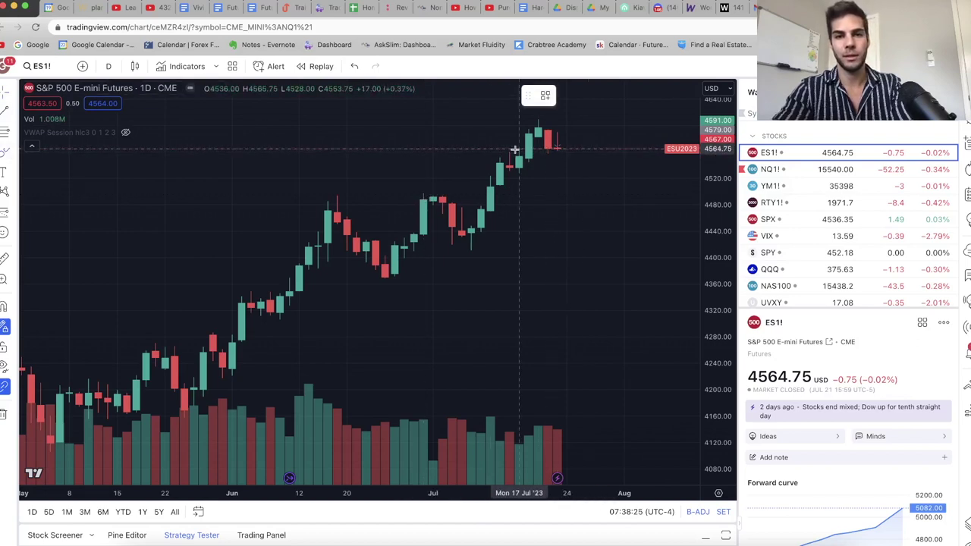
click(559, 152)
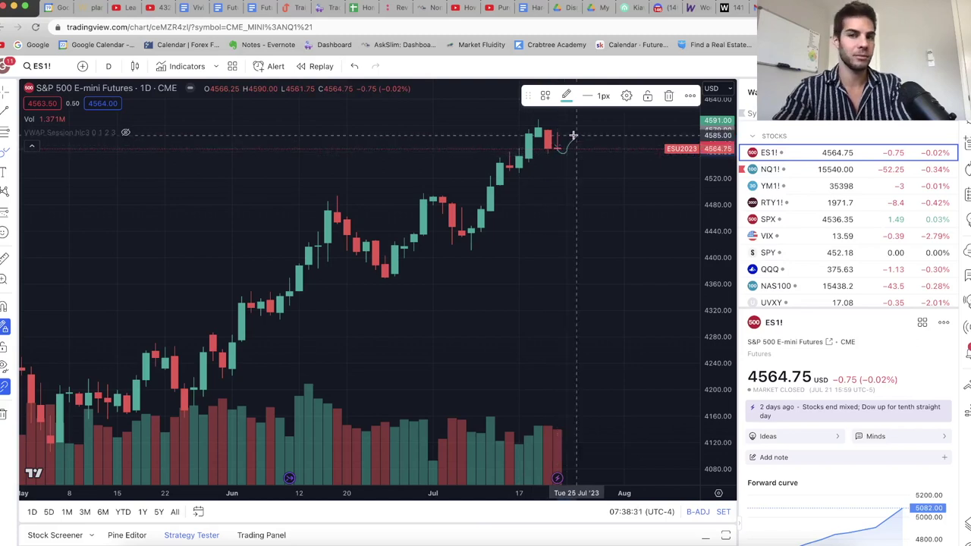
mouse_move(576, 139)
mouse_down()
mouse_move(601, 180)
mouse_move(637, 198)
mouse_move(652, 179)
mouse_up()
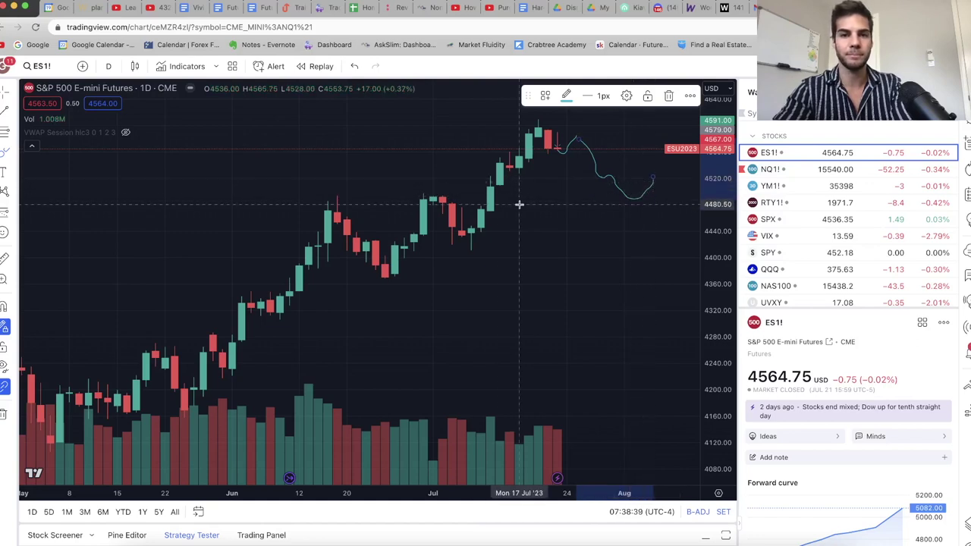
- Draw a support line near 4488 from early June into August and measure the drop from the recent high
click(3, 114)
click(279, 196)
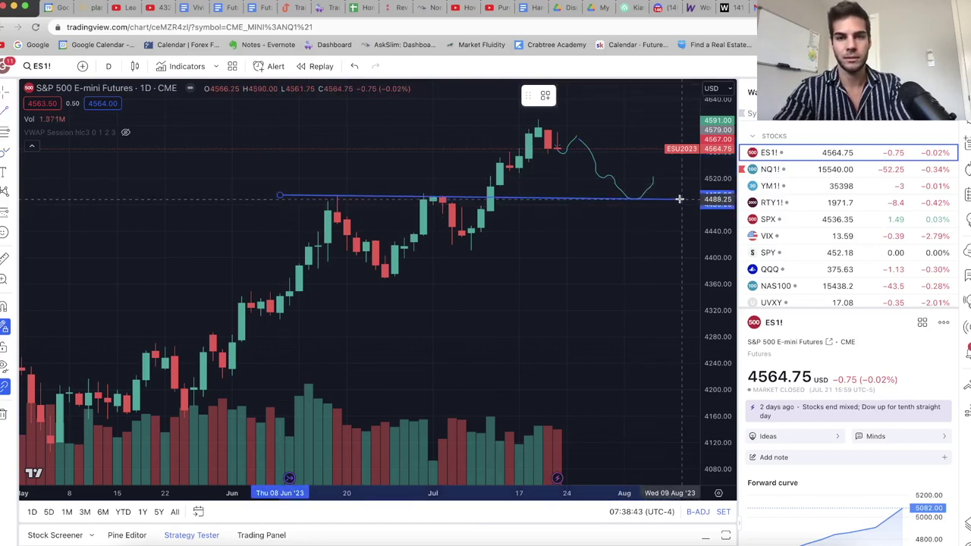
click(681, 196)
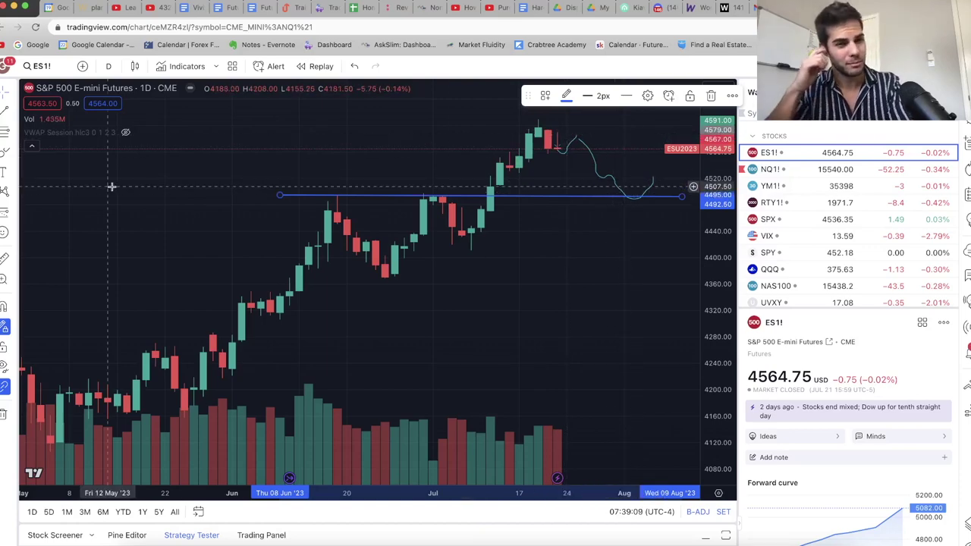
shift+click(539, 120)
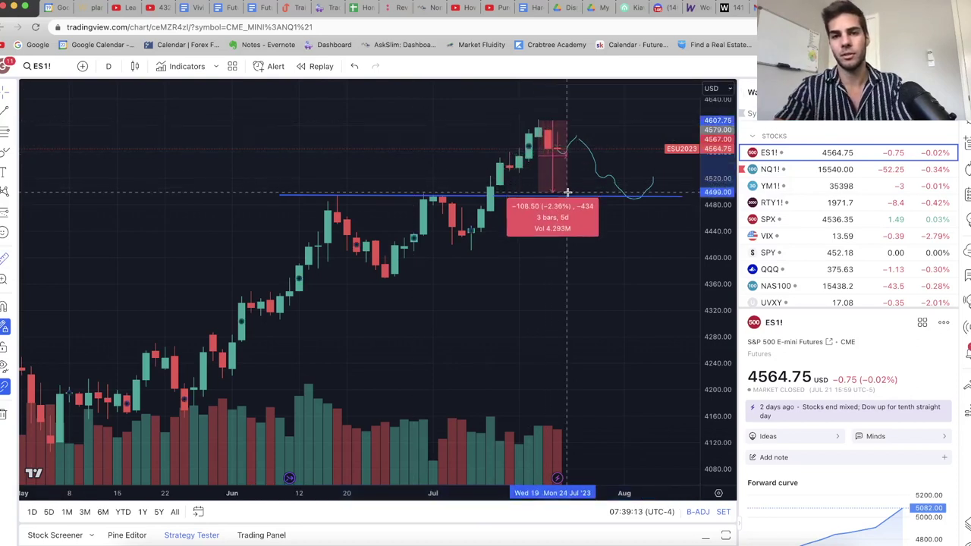
- Return to NQ1!, briefly measure from the July high, then open the VIX daily chart
key(Escape)
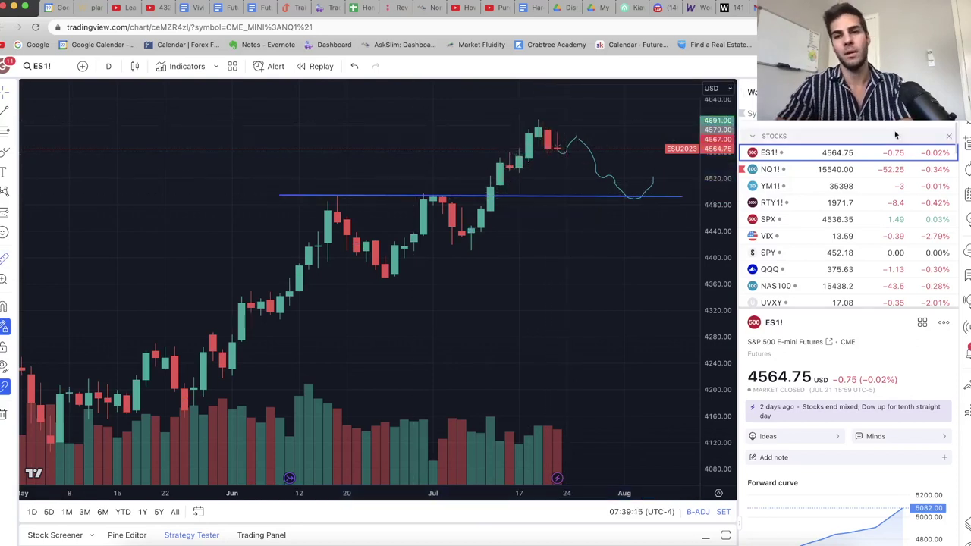
key(Down)
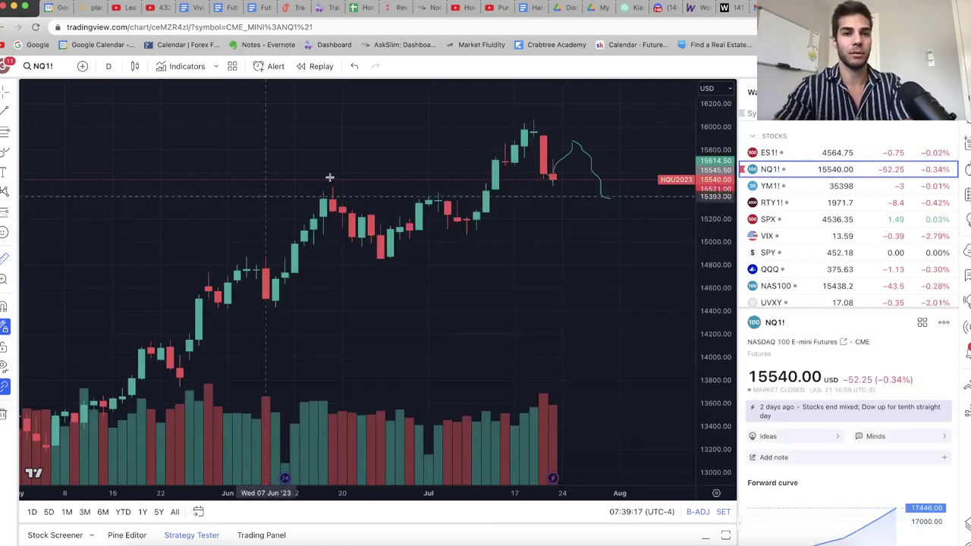
shift+click(515, 120)
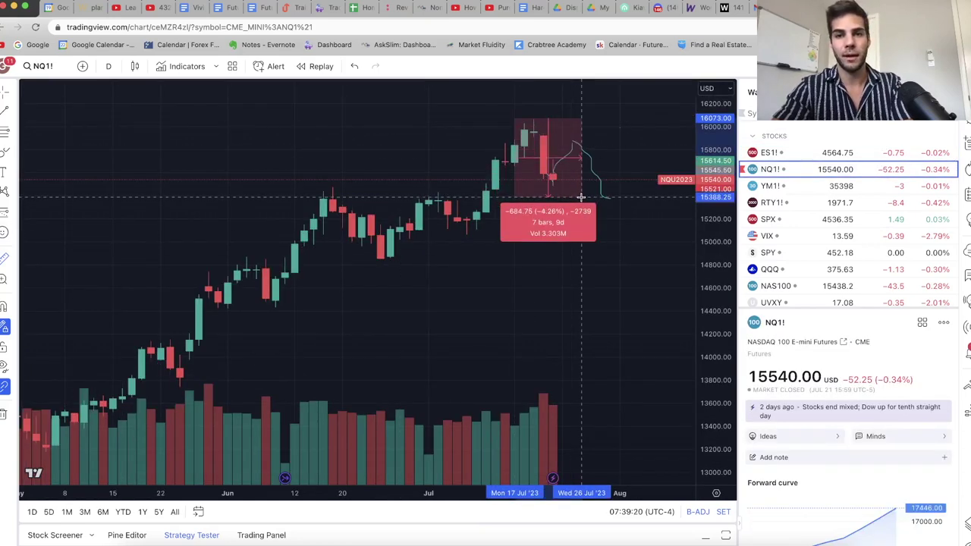
key(Escape)
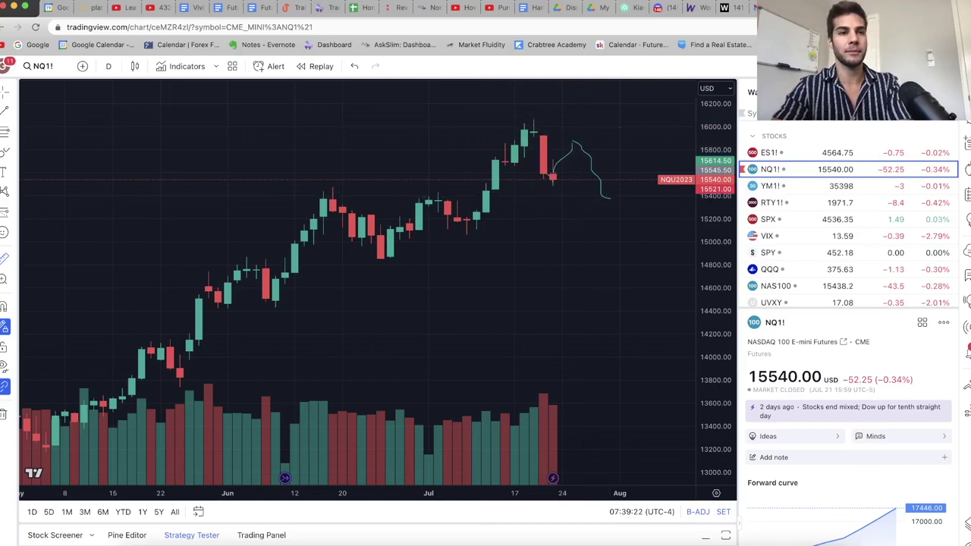
click(768, 236)
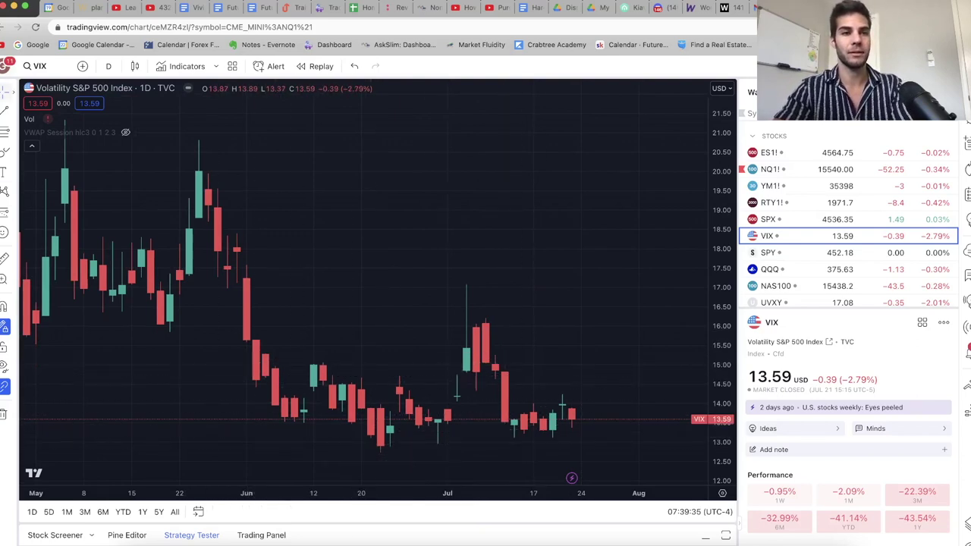
- Draw a trend line on the VIX chart ending at July 24
click(6, 110)
click(381, 446)
click(581, 433)
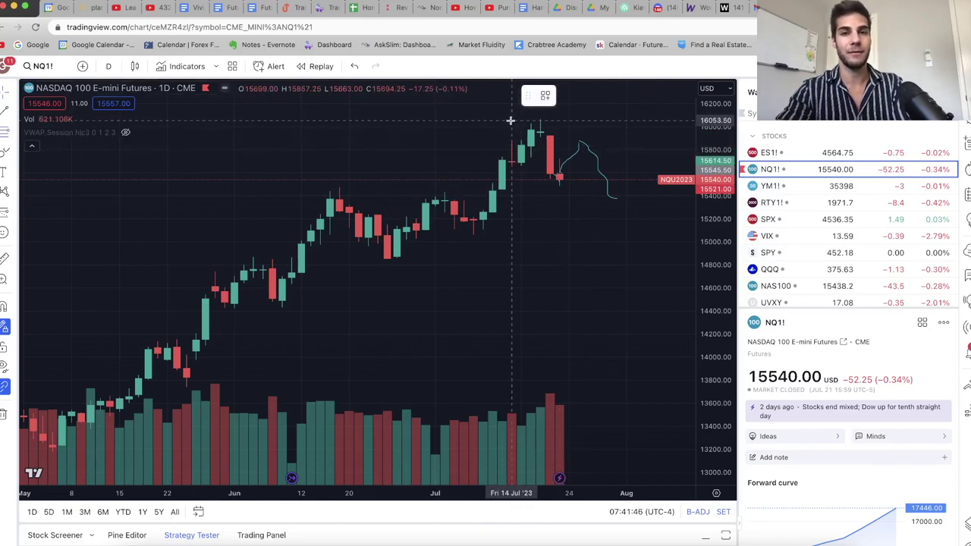
- Draw a Fib retracement from the 16068 July high down to 15425.75, cancelling a stray level nudge
click(518, 119)
click(578, 192)
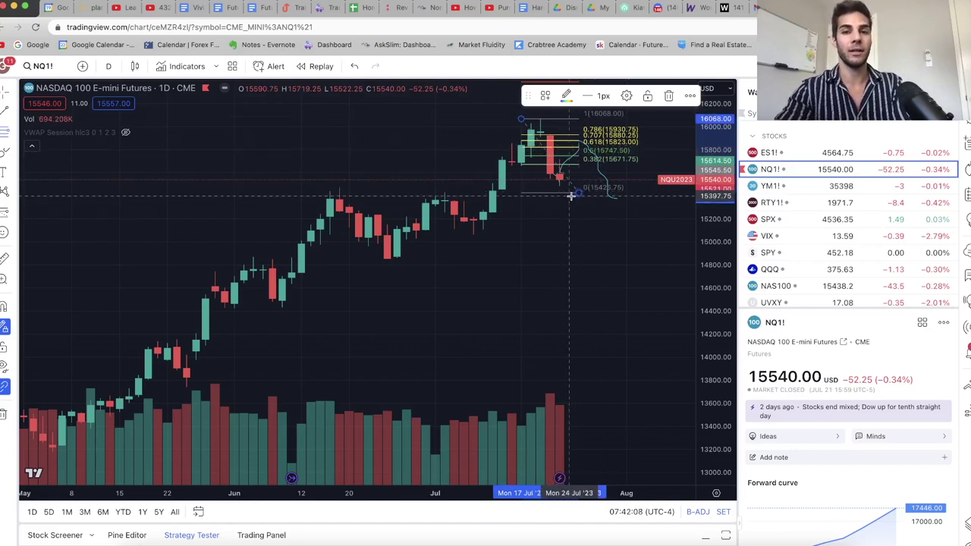
drag(570, 193, 570, 193)
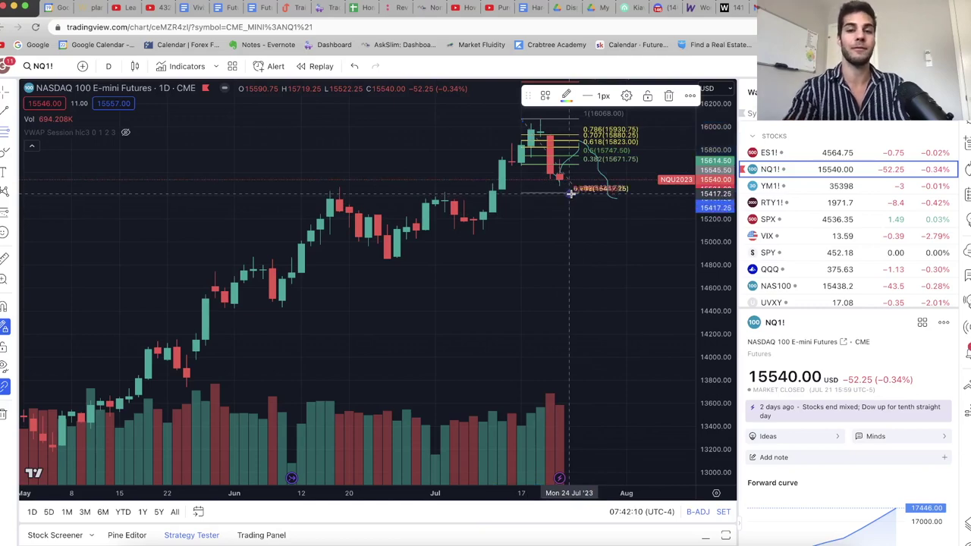
key(Escape)
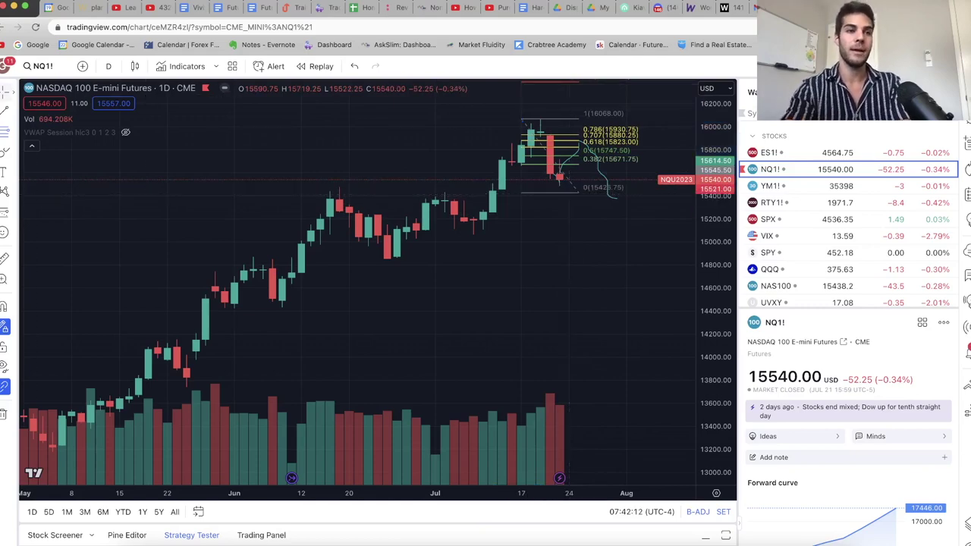
- Select the Fib retracement on the NQ1! chart and delete it
click(536, 190)
key(Delete)
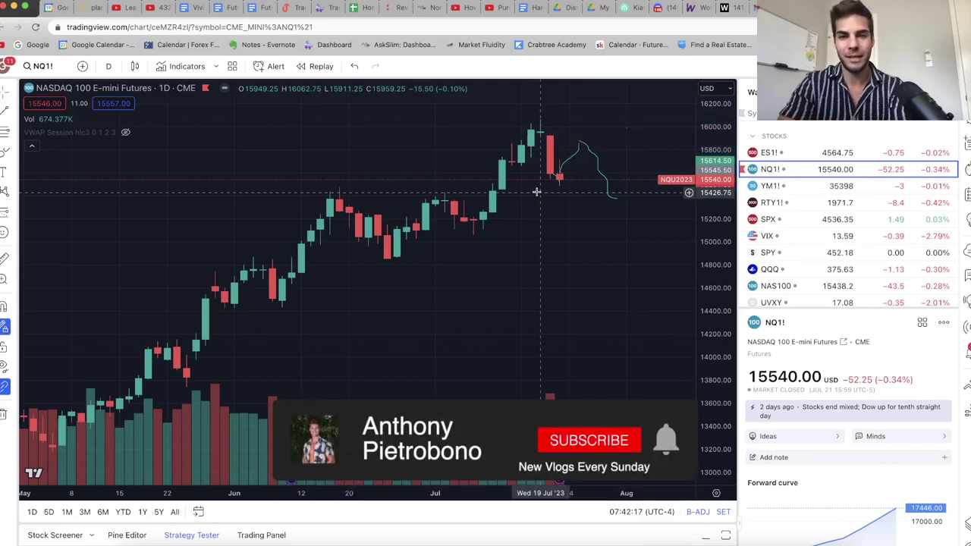